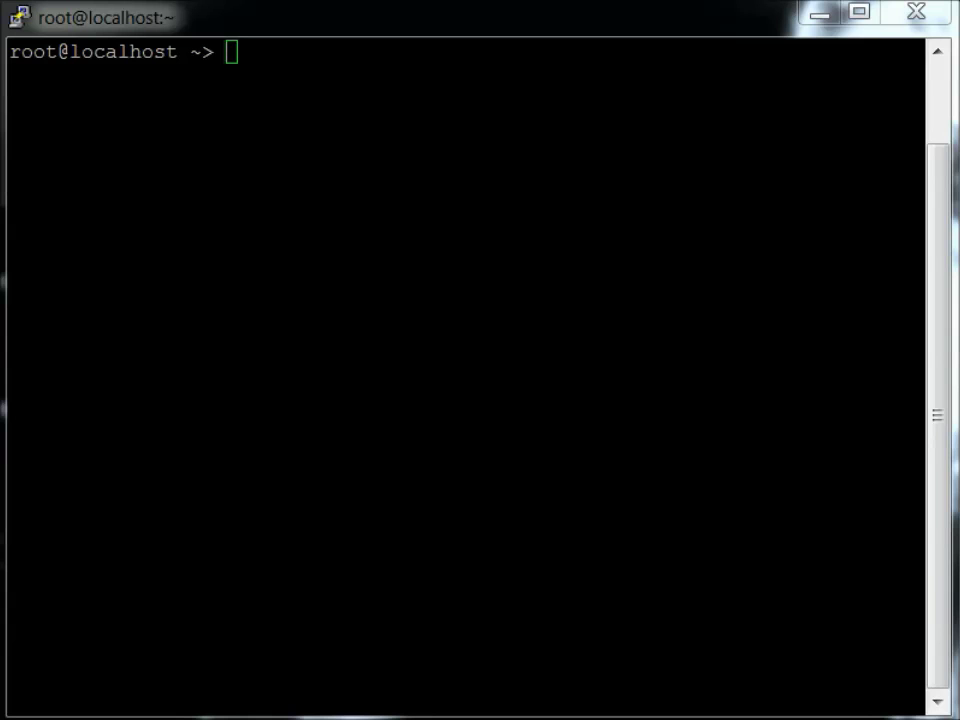
Step: Run cat /proc/partitions in PuTTY to list vda, vdb, vda1, vda2 and the dm devices
click(500, 284)
text(cat )
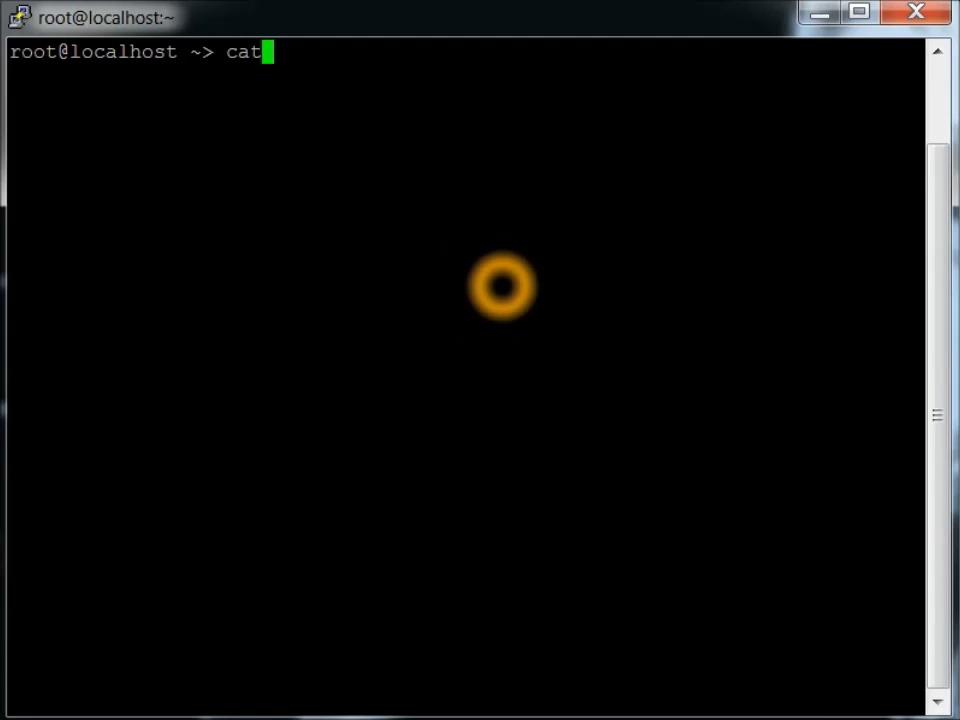
text(/proc)
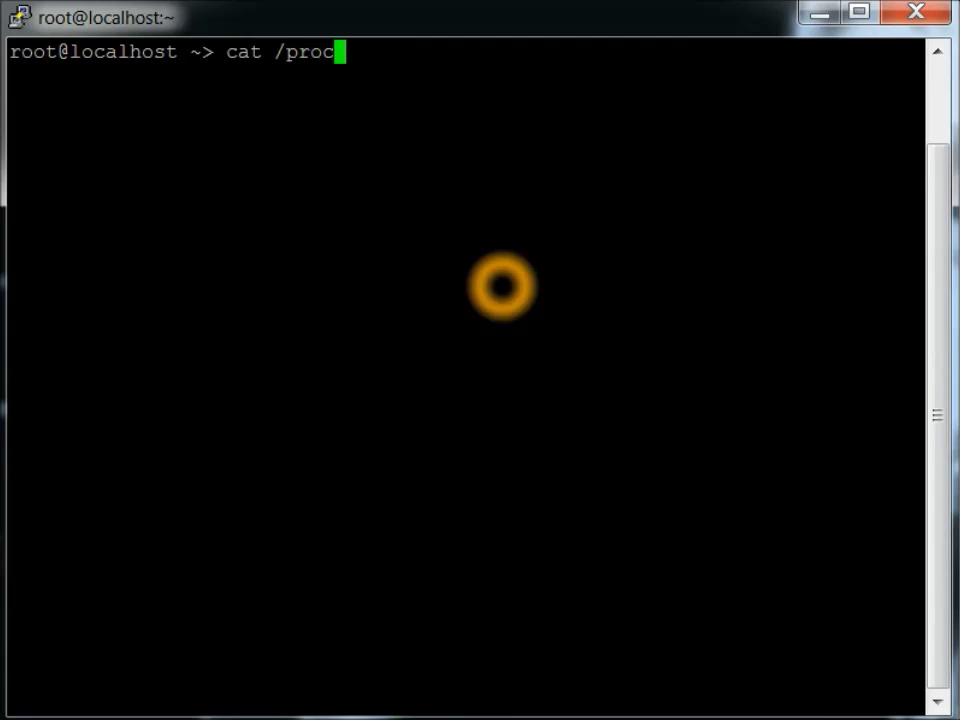
text(/part)
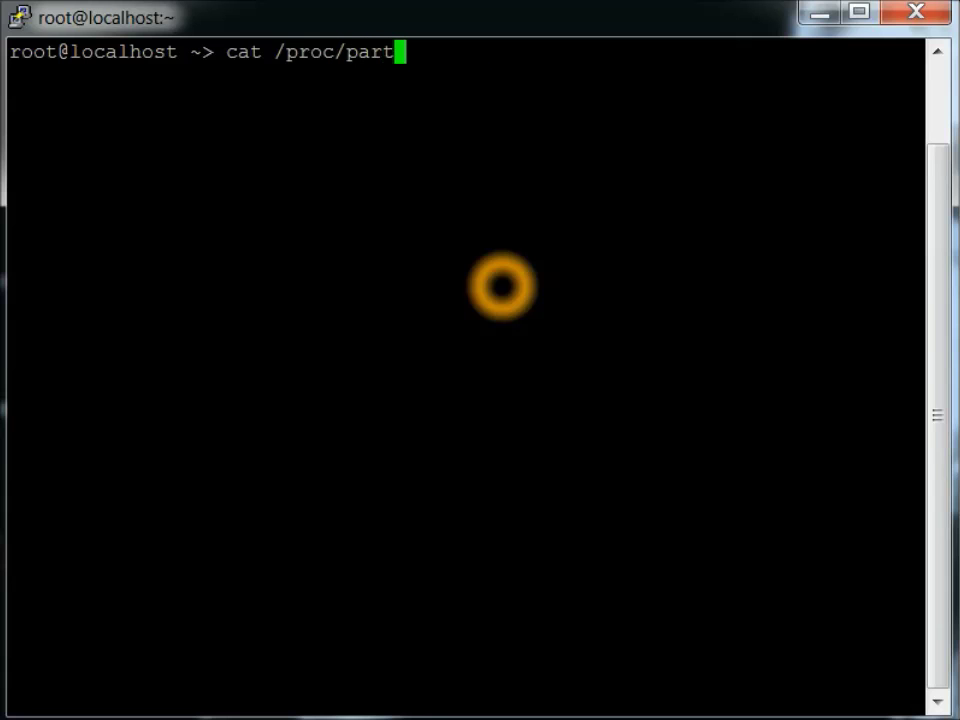
key(Tab)
key(Return)
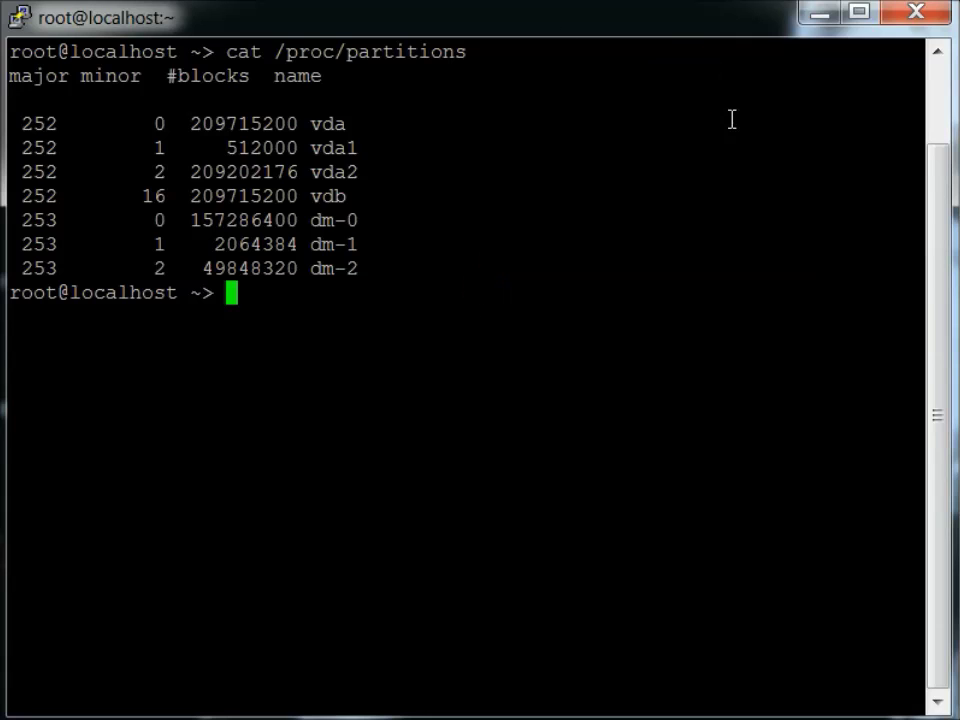
click(791, 144)
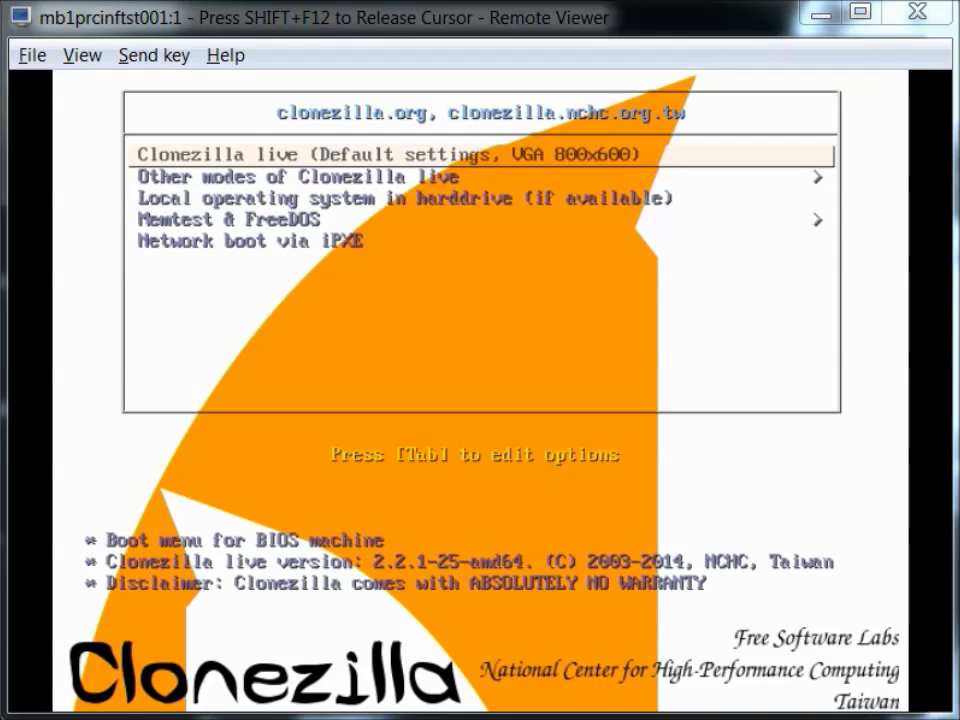
Step: Enter 'Other modes of Clonezilla live' in the boot menu and move down to the KMS variant
click(776, 400)
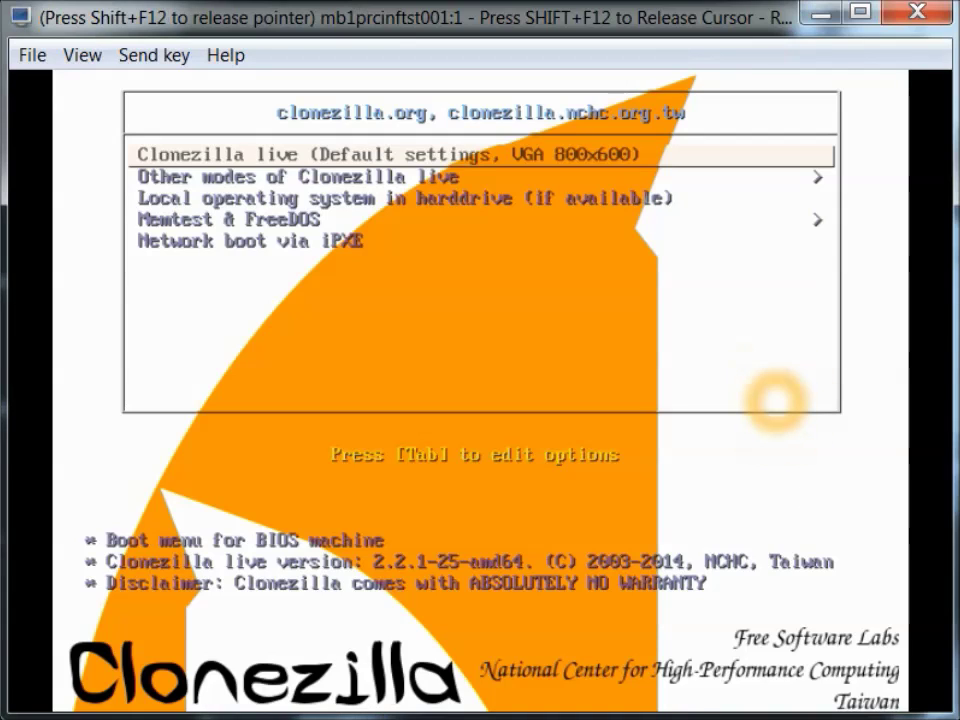
key(Down)
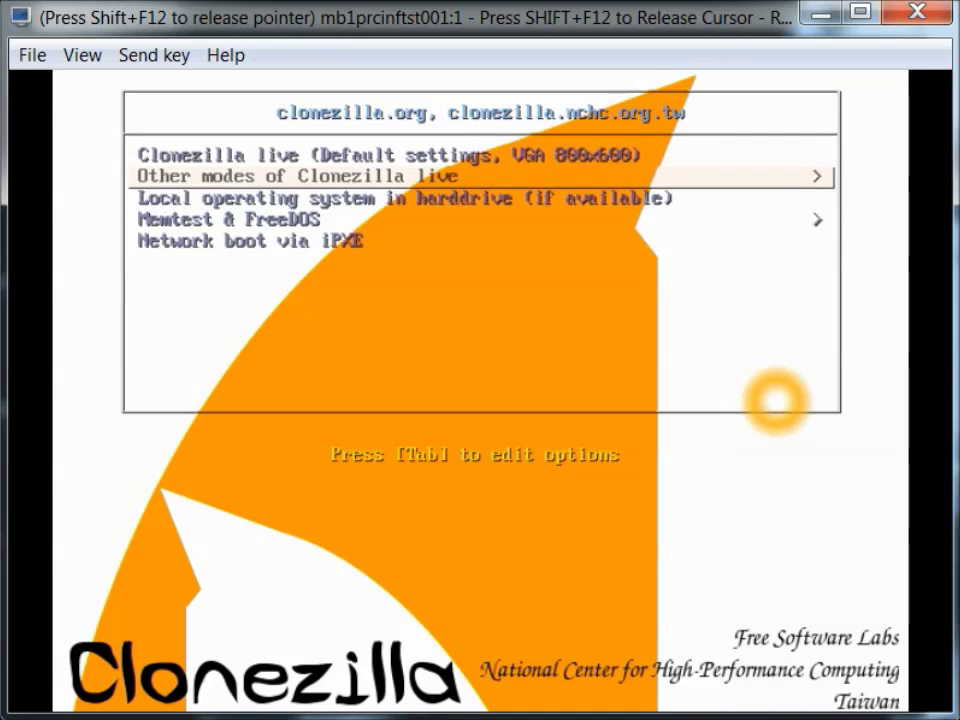
key(Return)
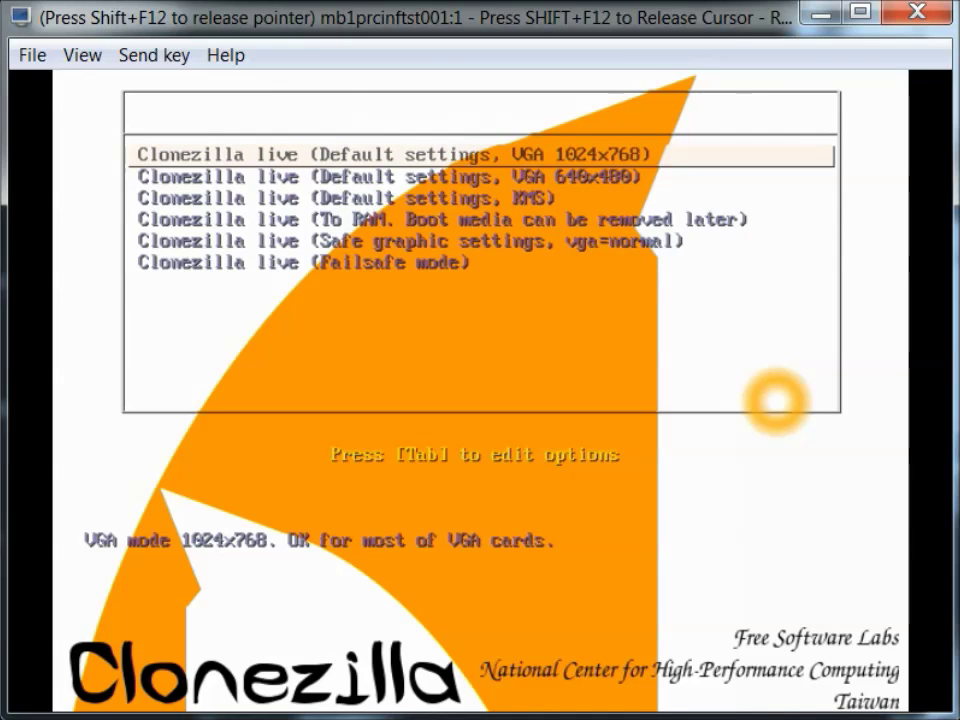
key(Down)
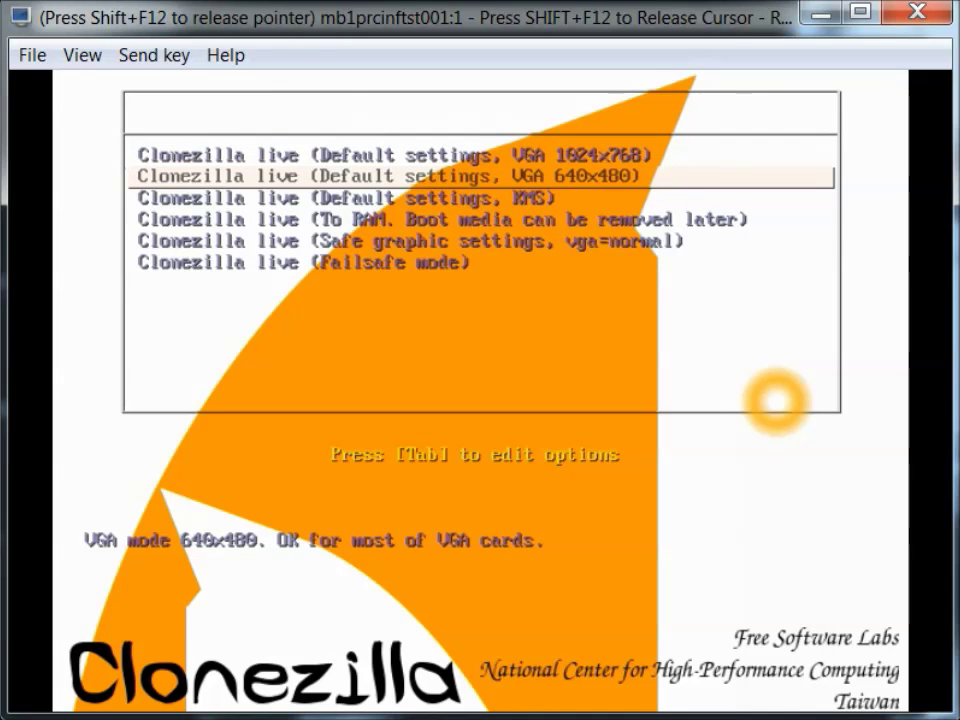
key(Down)
key(Down)
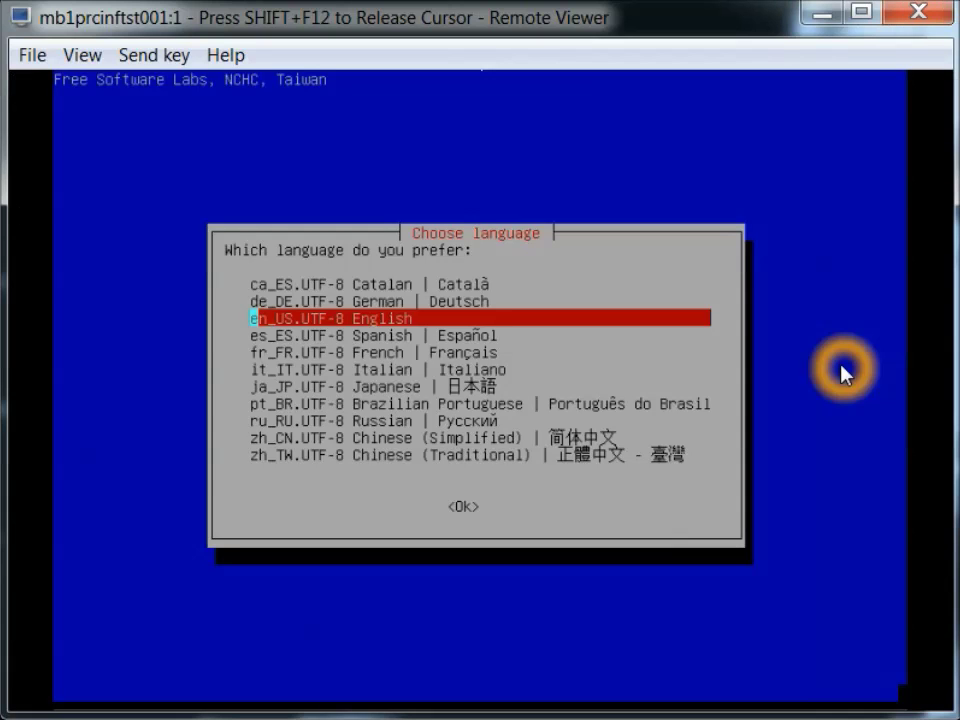
Step: Accept en_US.UTF-8 English and 'Don't touch keymap', then select Start_Clonezilla
key(Tab)
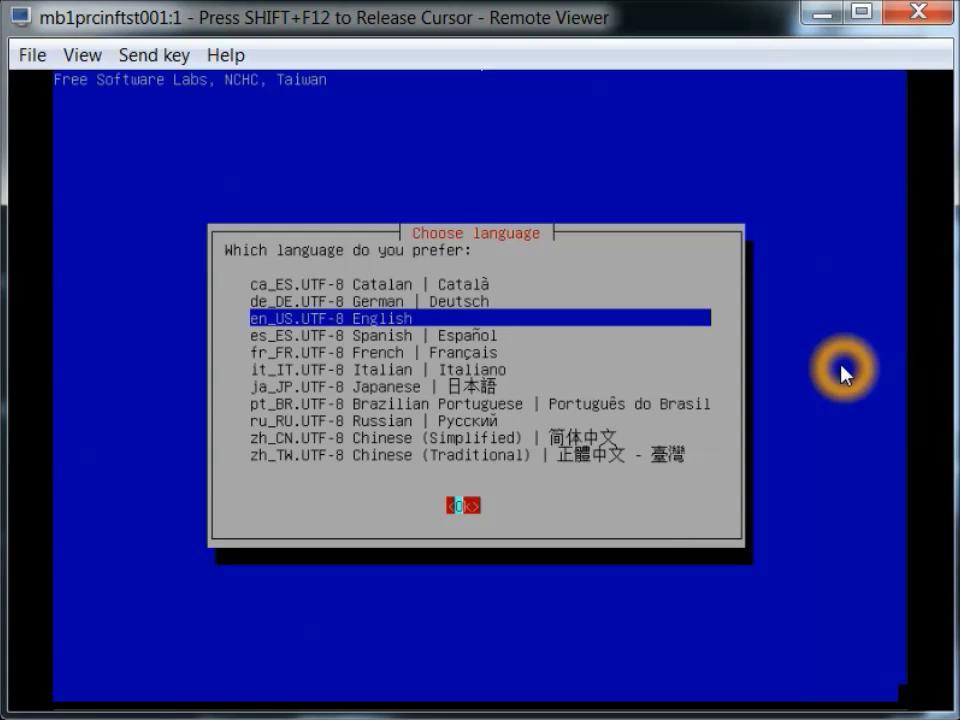
key(Return)
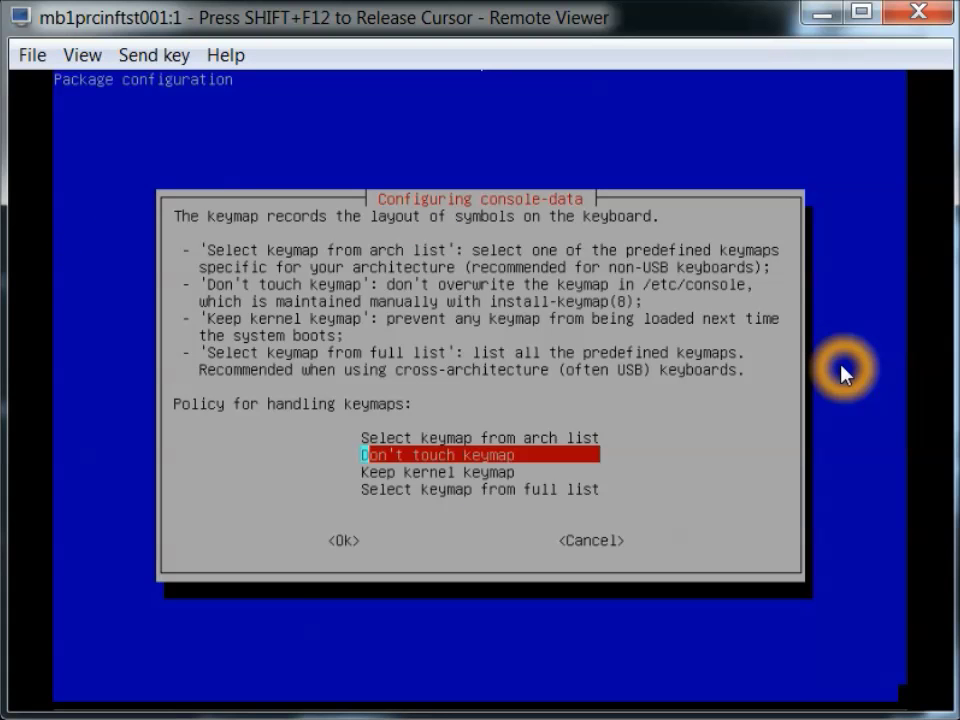
key(Tab)
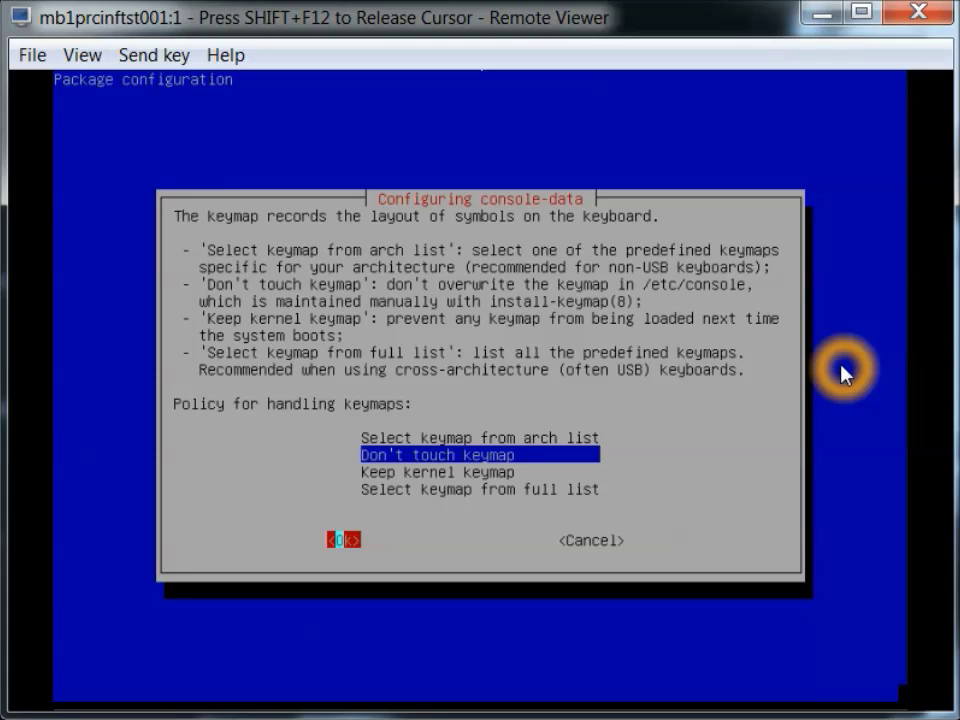
key(Return)
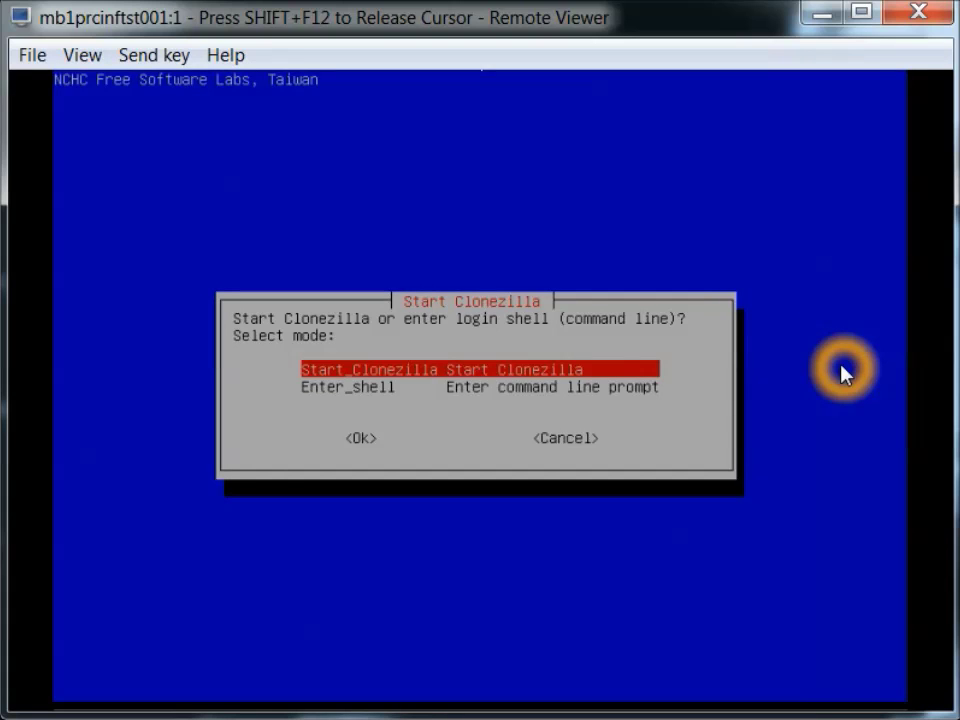
key(Tab)
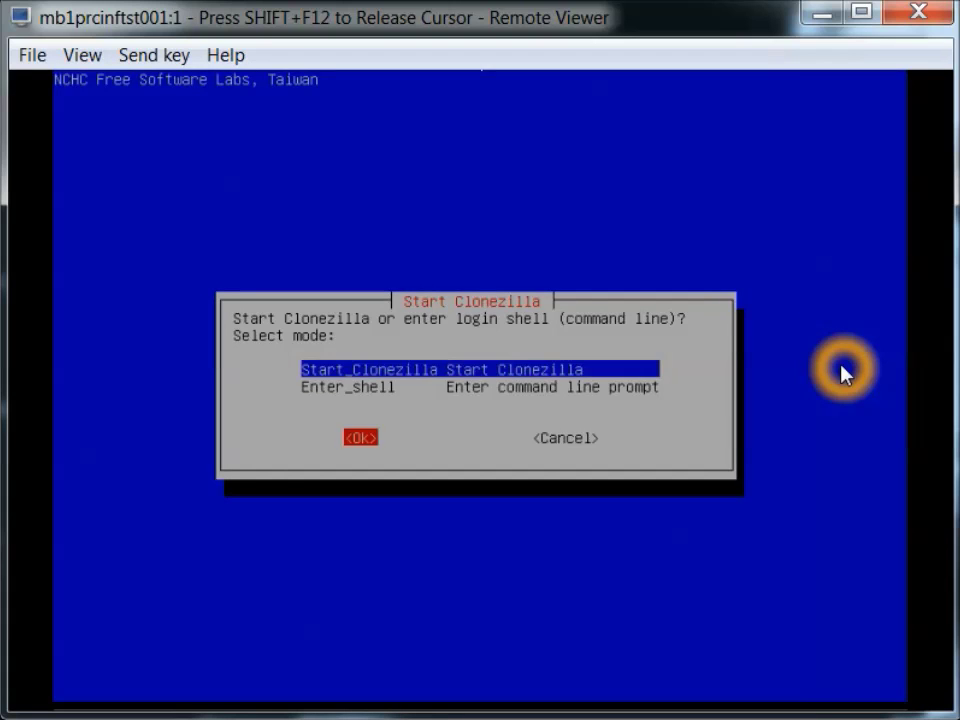
Step: Start Clonezilla and choose device-device cloning mode
key(Return)
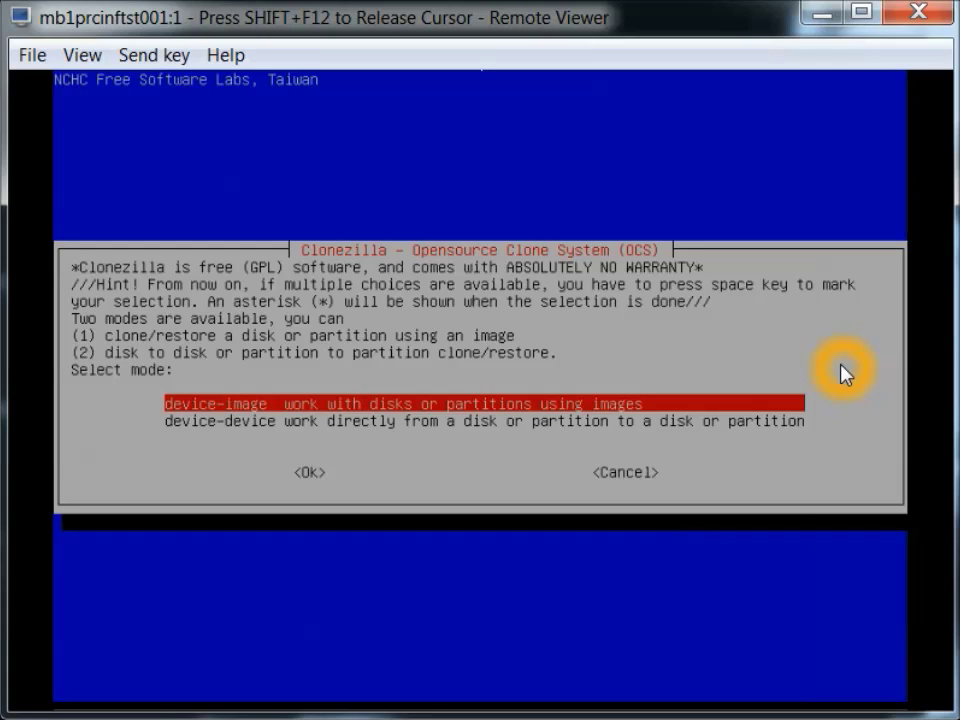
key(Down)
key(Tab)
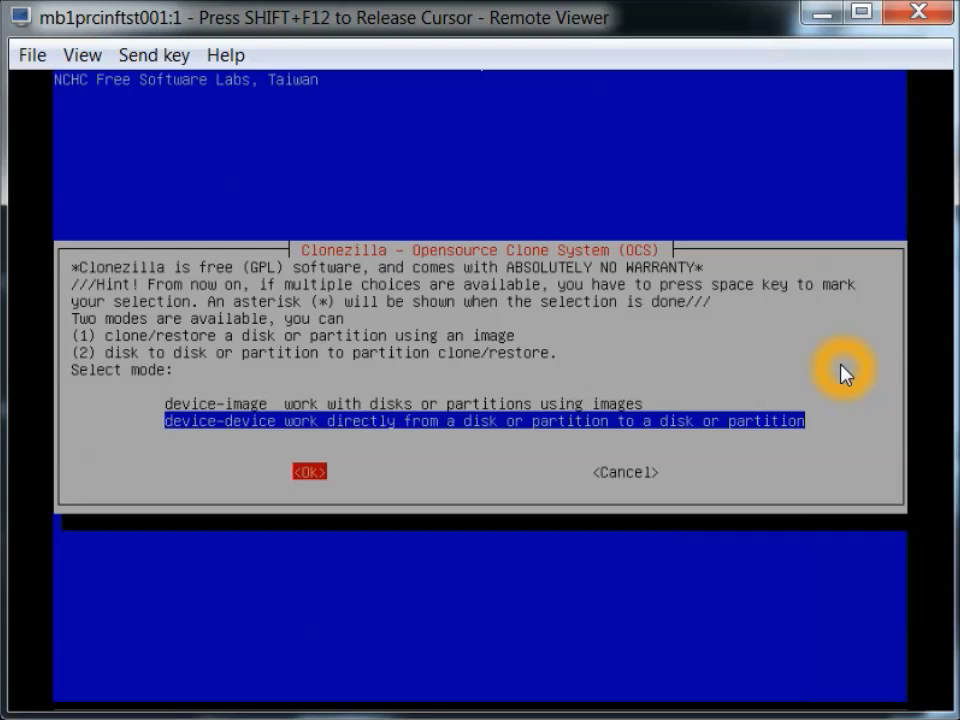
key(Return)
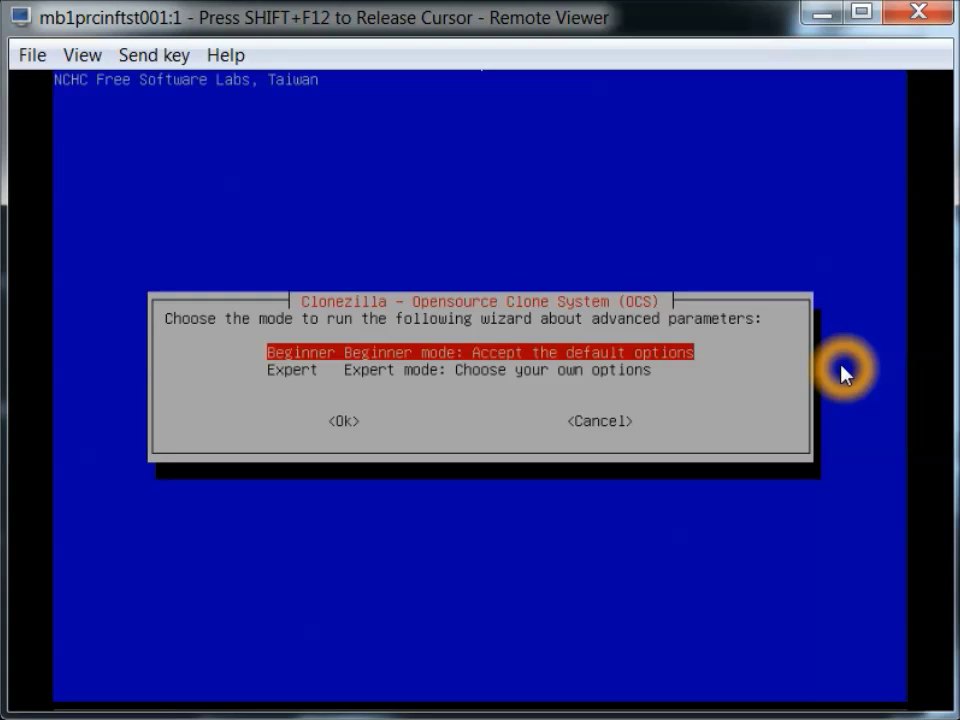
Step: Accept Beginner mode defaults and choose the disk_to_local_disk clone mode
key(Tab)
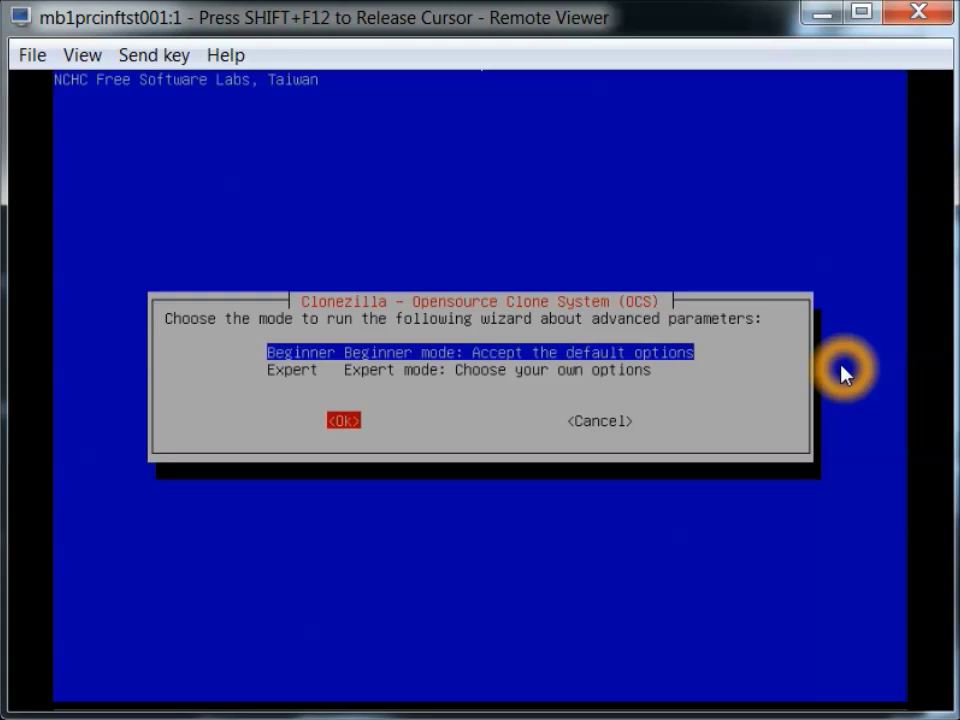
key(Return)
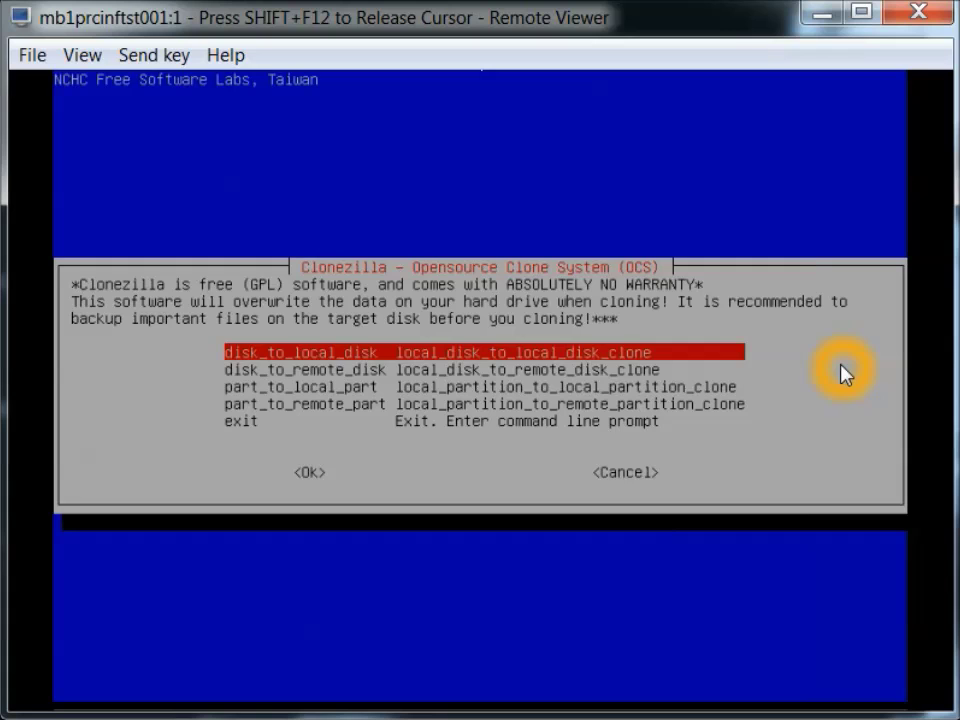
key(Tab)
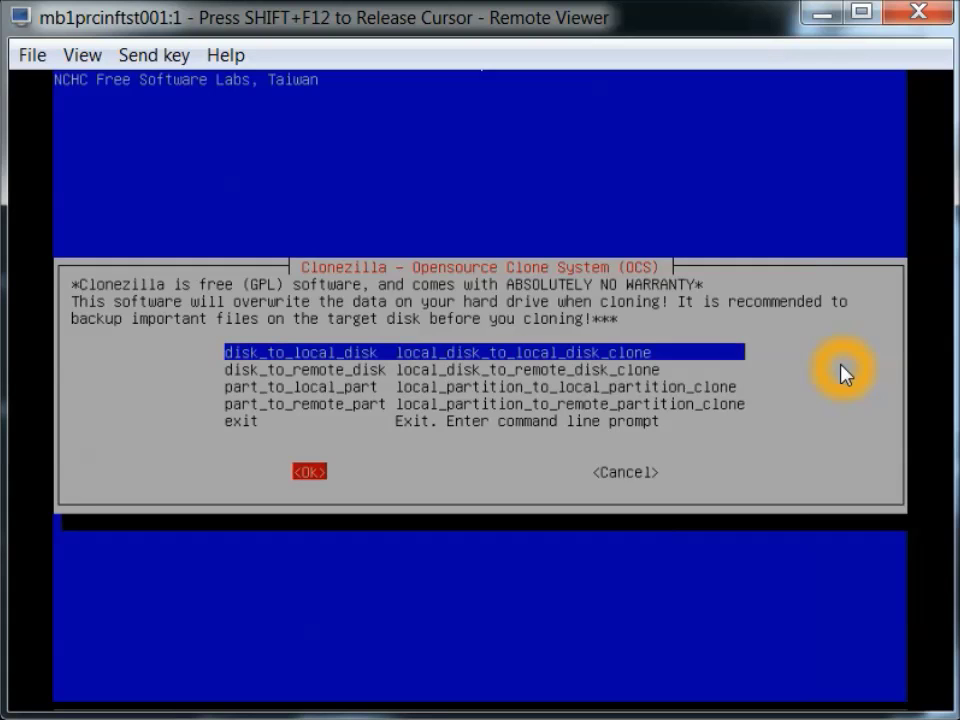
key(Return)
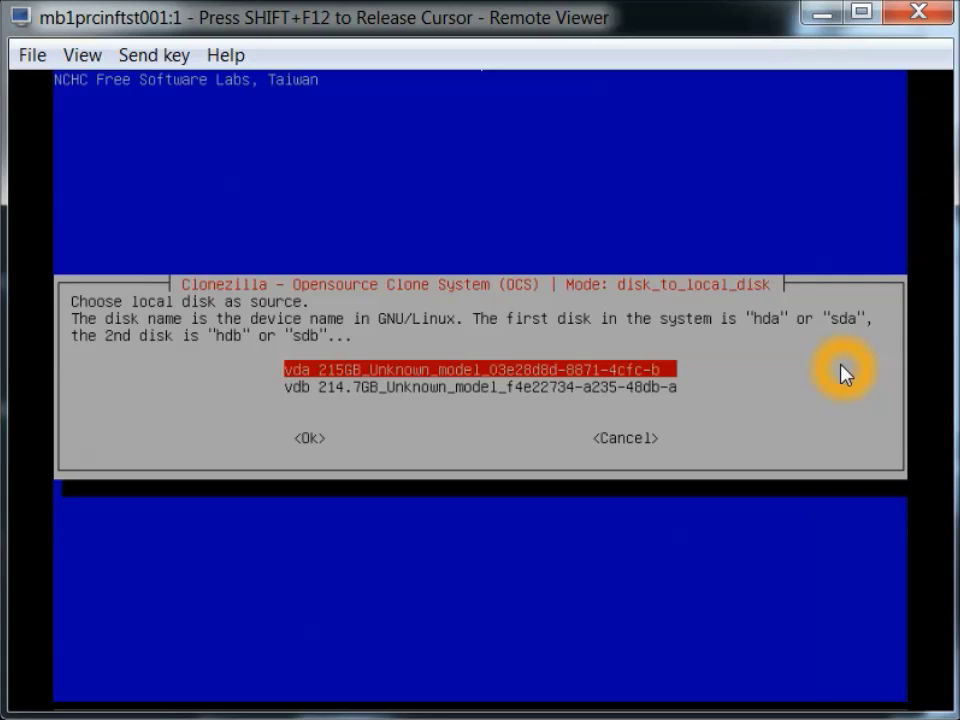
Step: Pick vda as the source disk and vdb as the target disk
key(Tab)
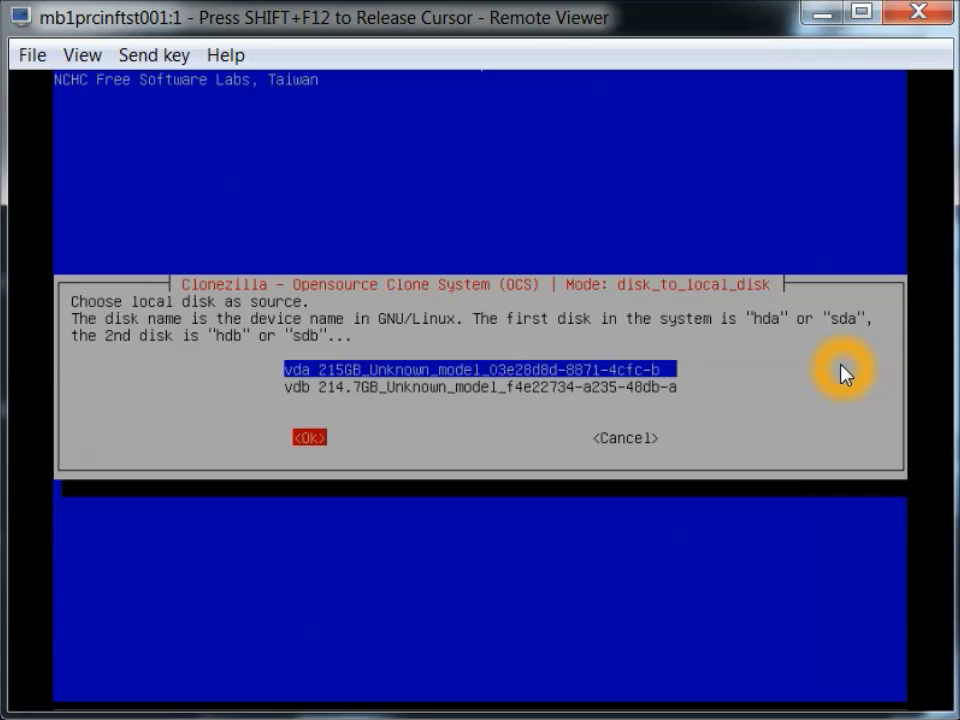
key(Return)
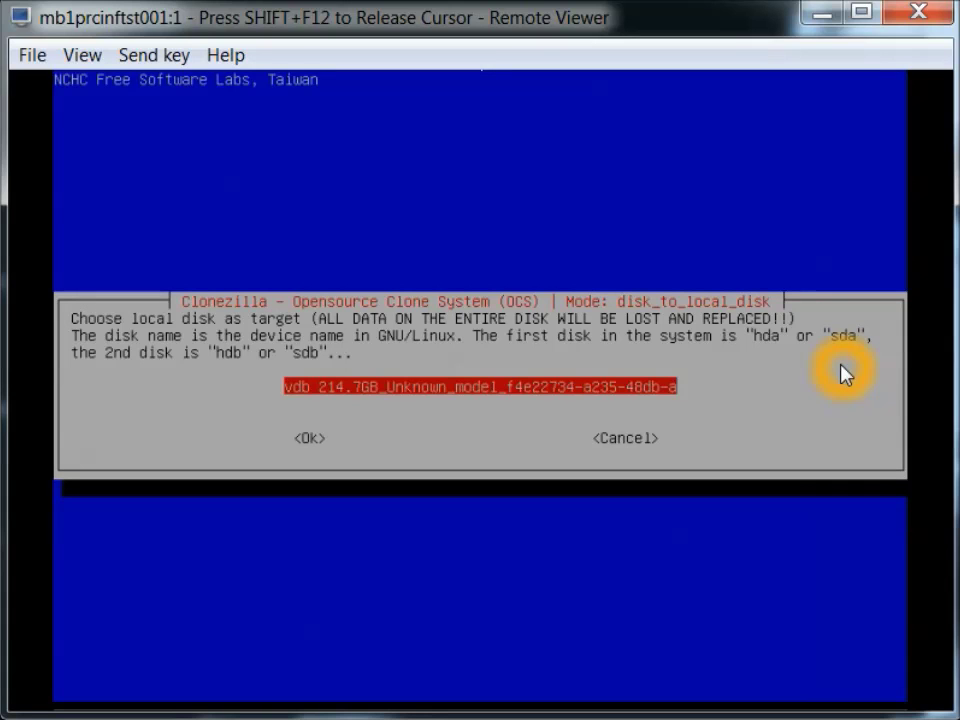
key(Tab)
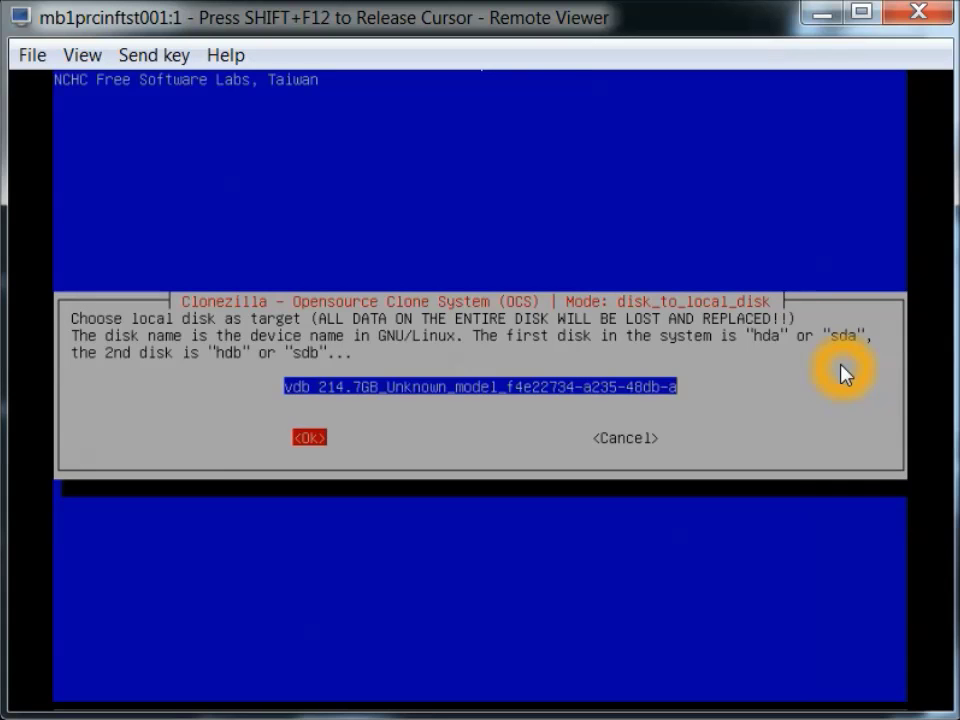
key(Return)
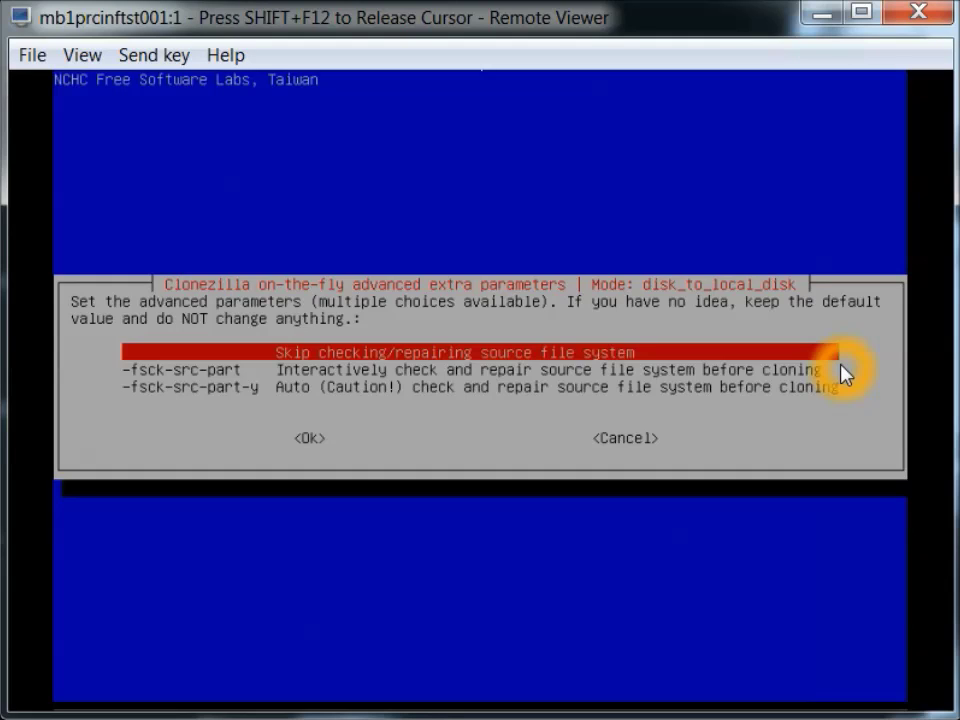
Step: Keep skipping the source fsck and continue past the generated ocs-onthefly command summary
key(Tab)
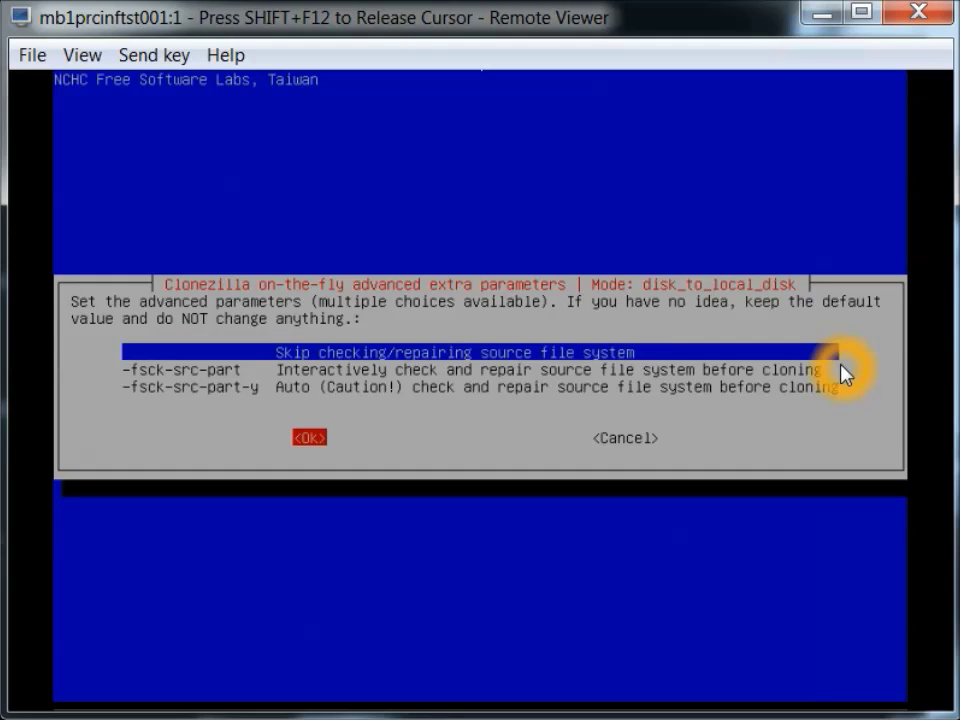
key(Return)
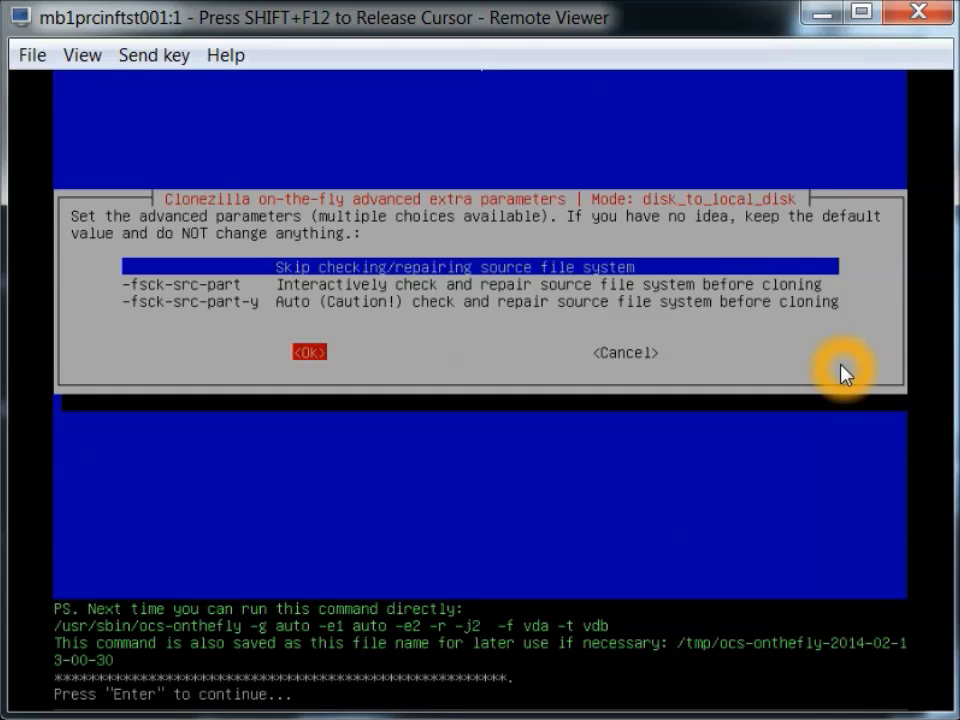
key(Return)
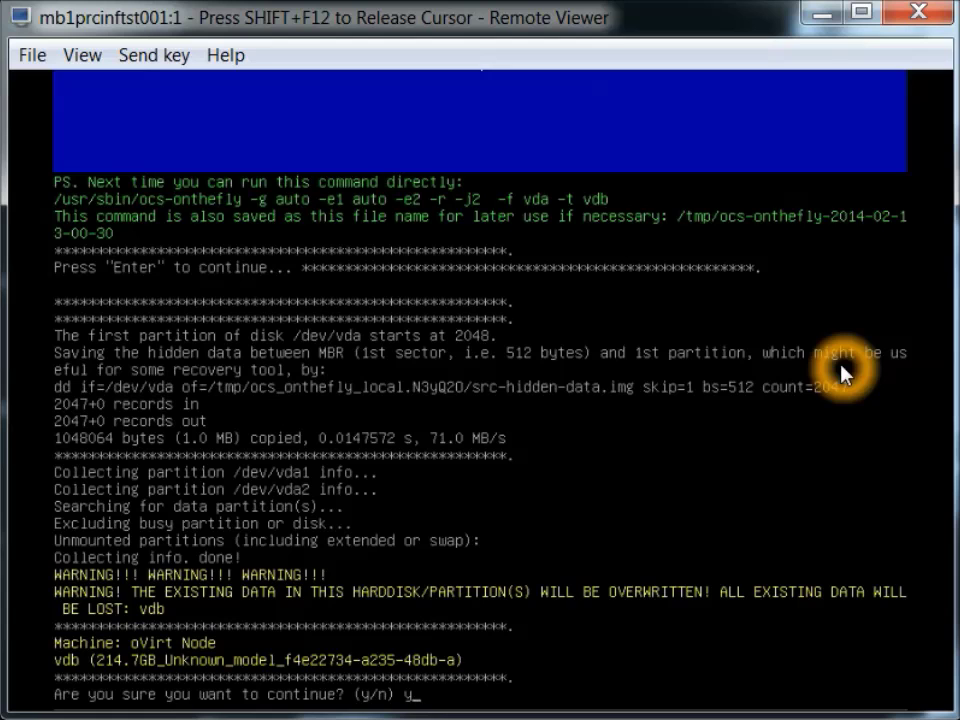
Step: Confirm overwriting vdb twice with y and agree to clone the boot loader
key(Return)
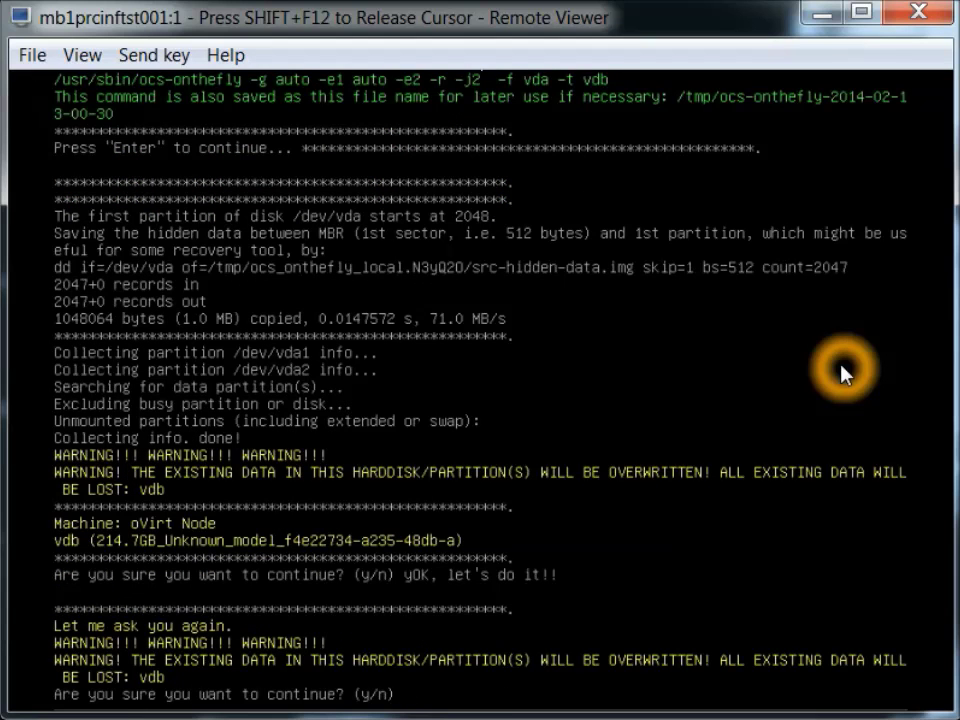
text(y)
key(Return)
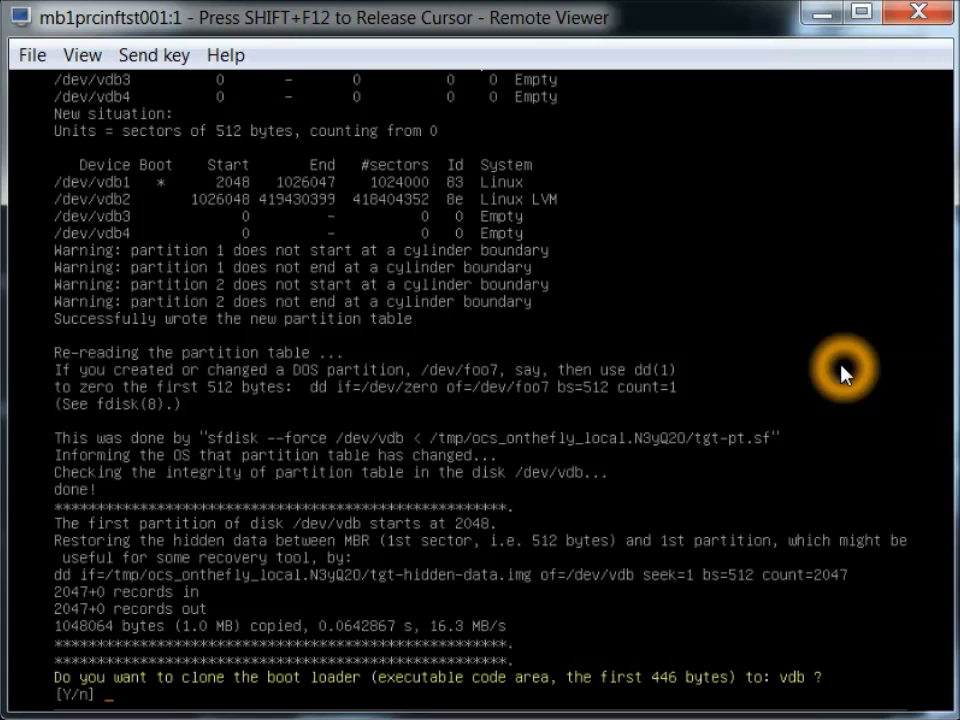
text(y)
key(Return)
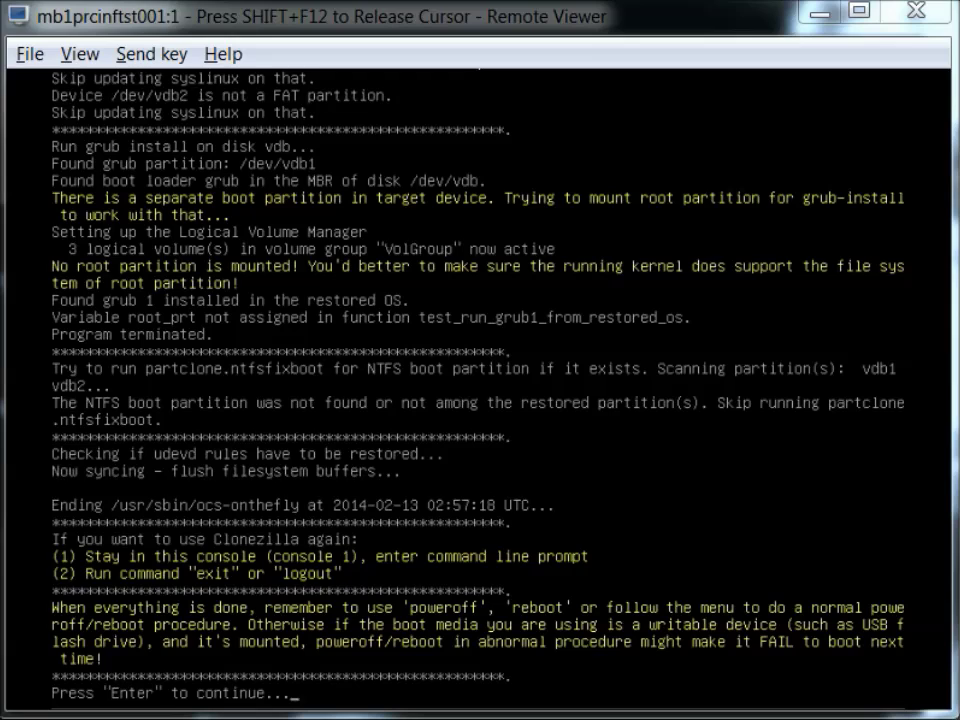
Step: Choose poweroff from the final Choose mode options to shut the machine down
key(Return)
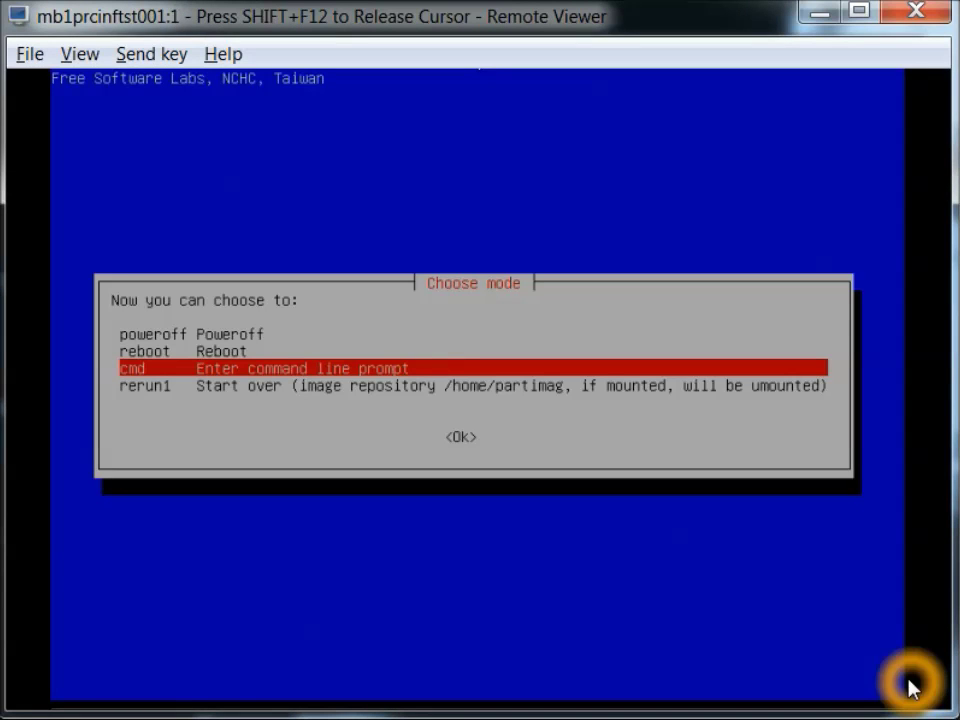
key(Up)
key(Up)
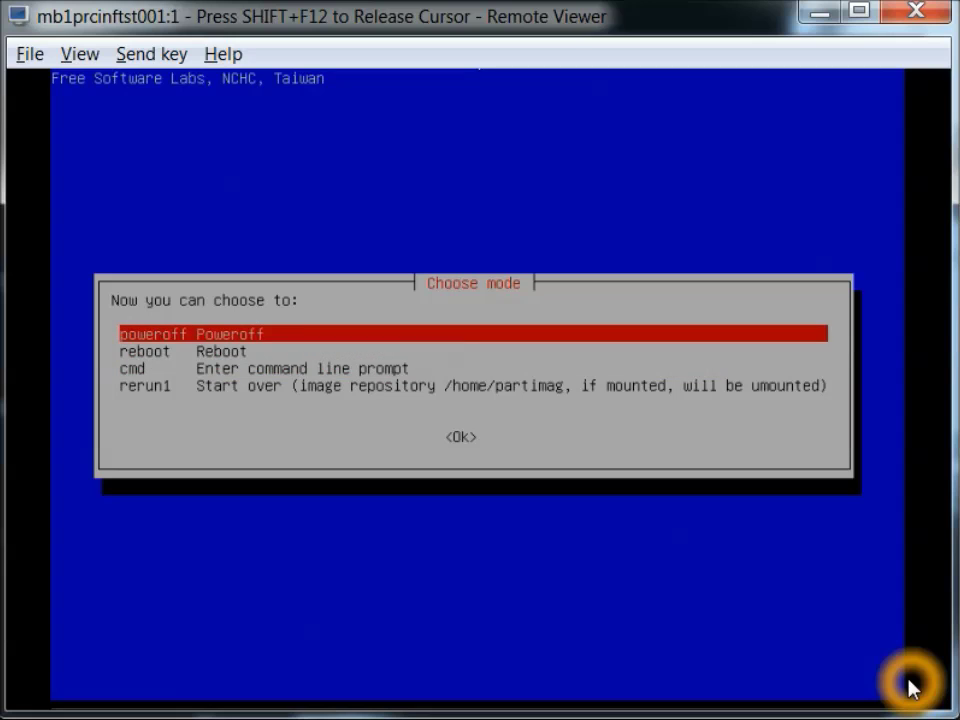
key(Return)
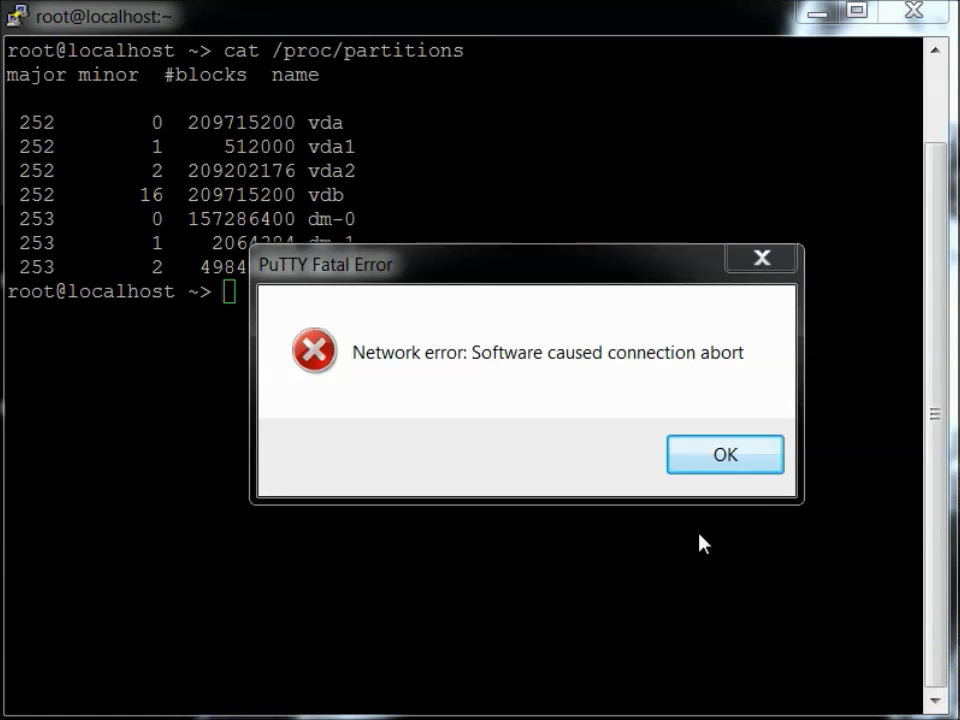
Step: Dismiss PuTTY's Fatal Error dialog about the aborted network connection
click(742, 468)
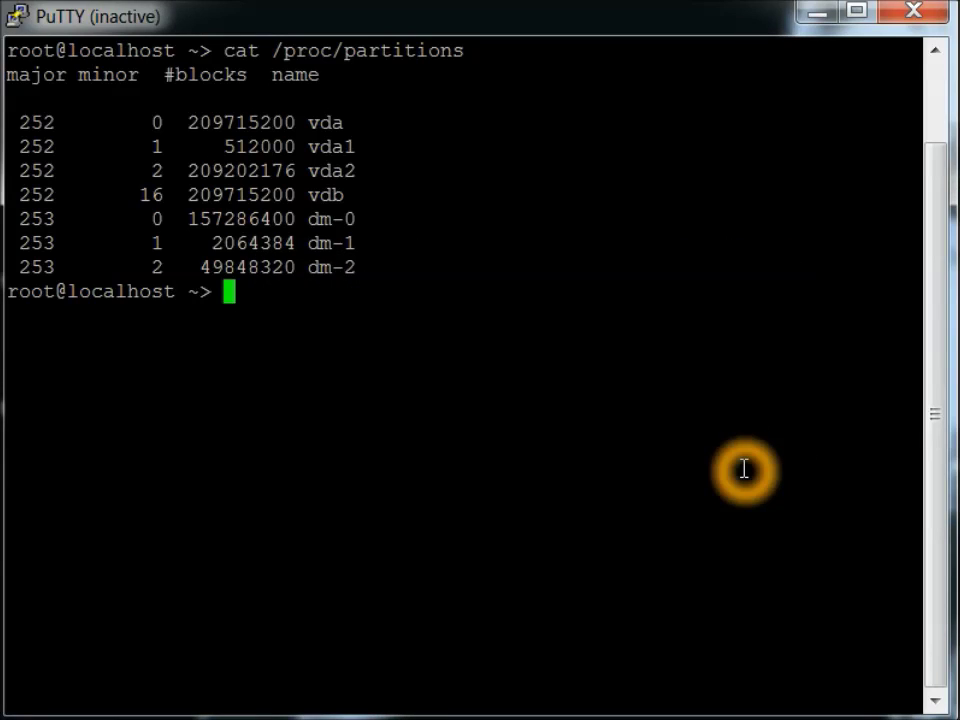